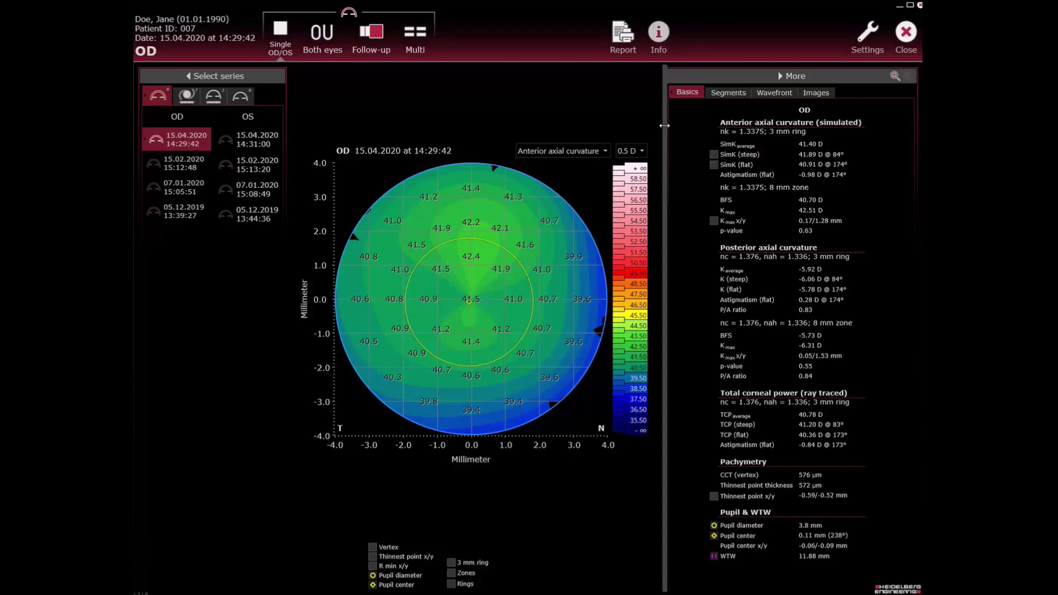
Narrow the measurement details pane to enlarge the anterior axial curvature map, then collapse and reopen the series selection pane
left_click_drag(664, 125, 699, 126)
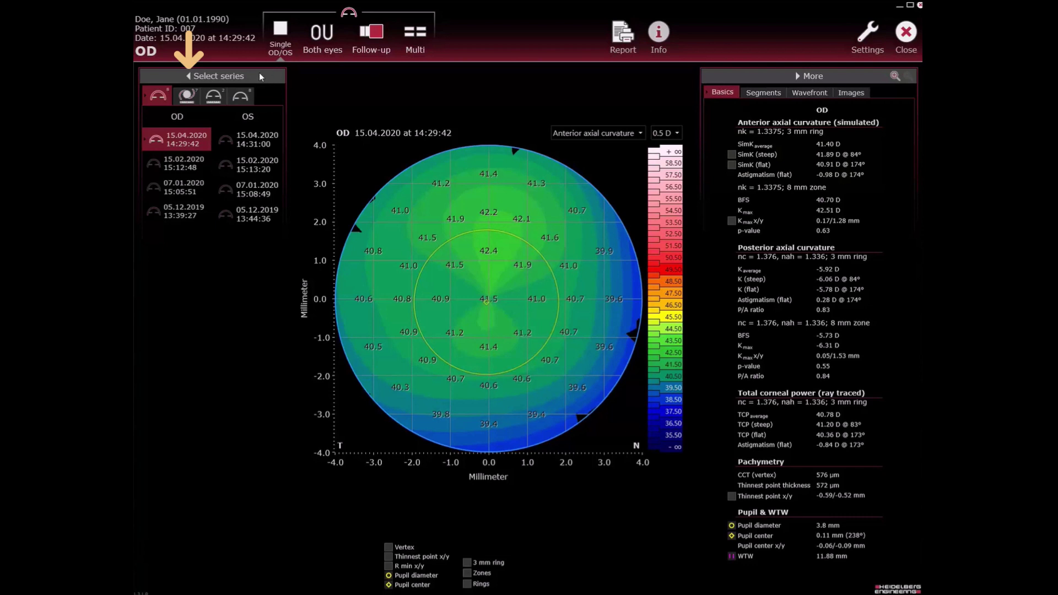
left_click(215, 77)
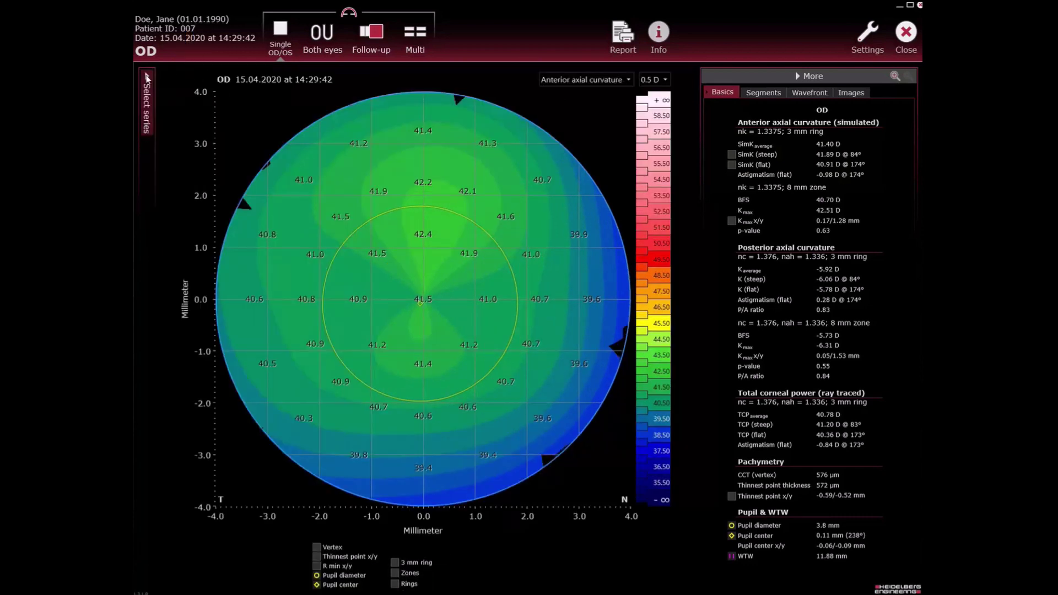
left_click(147, 82)
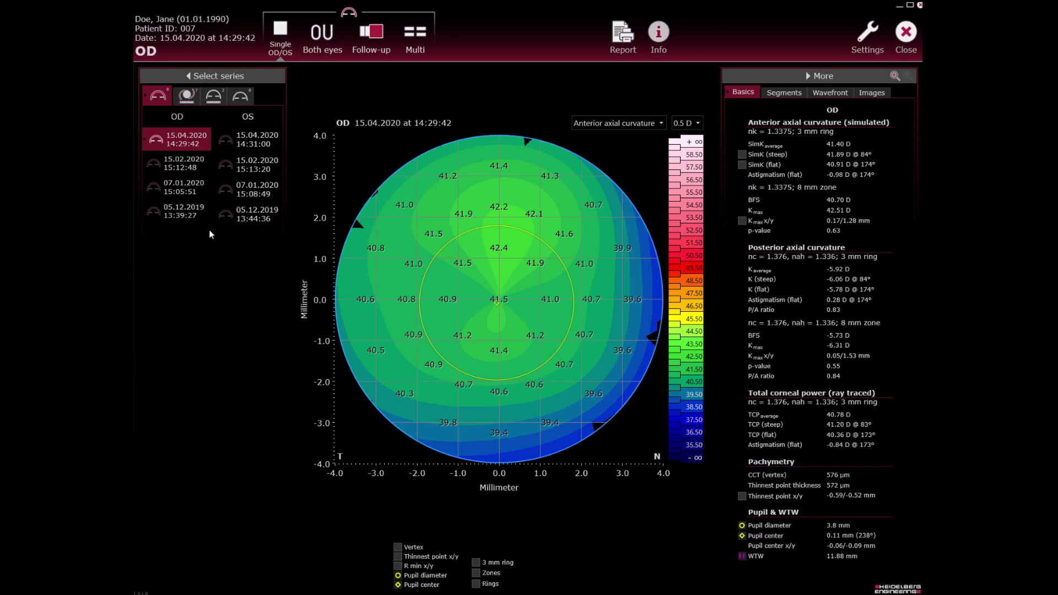
Look through the cataract biometry, anterior chamber and imaging exam series, and return to the anterior chamber OD exam of 05.12.2019
left_click(187, 96)
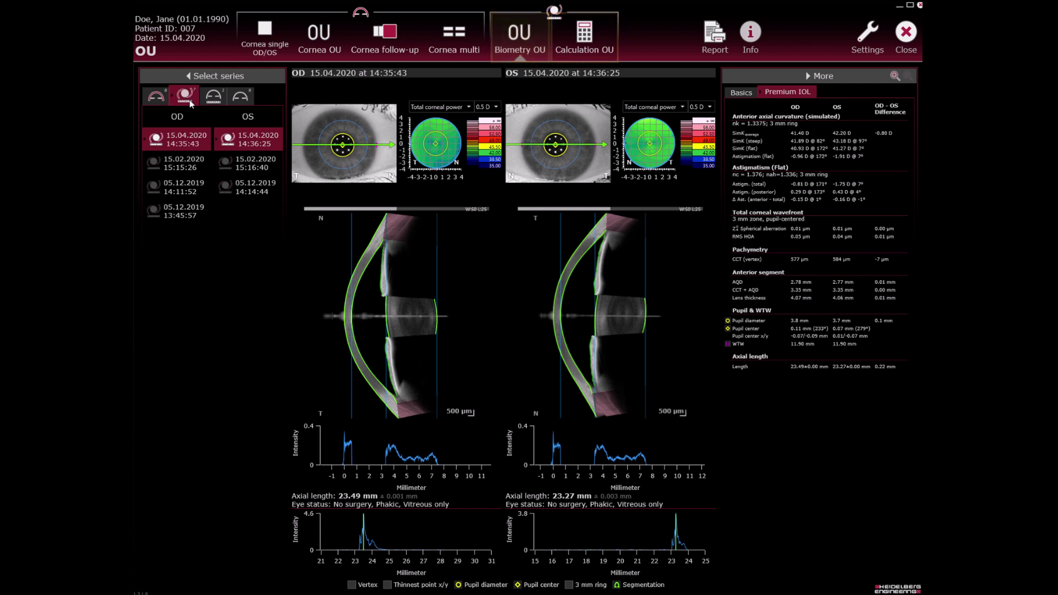
left_click(212, 102)
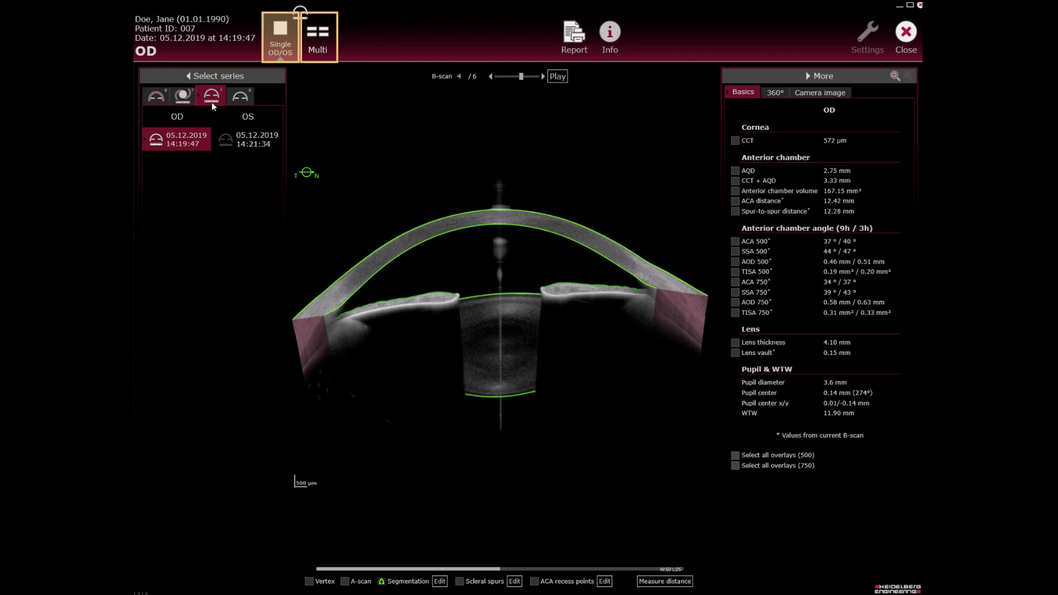
left_click(240, 101)
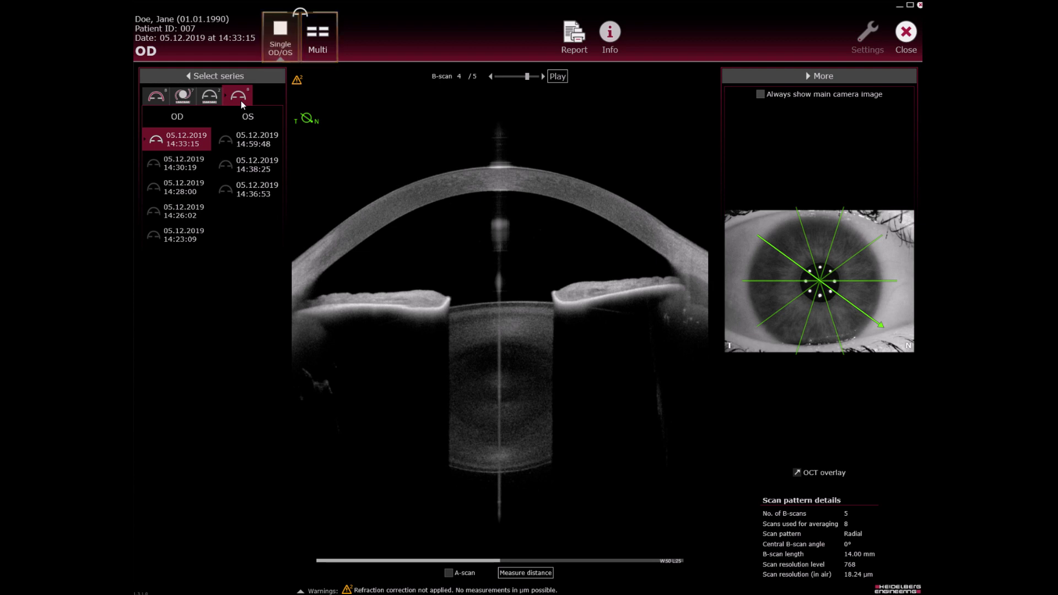
left_click(212, 98)
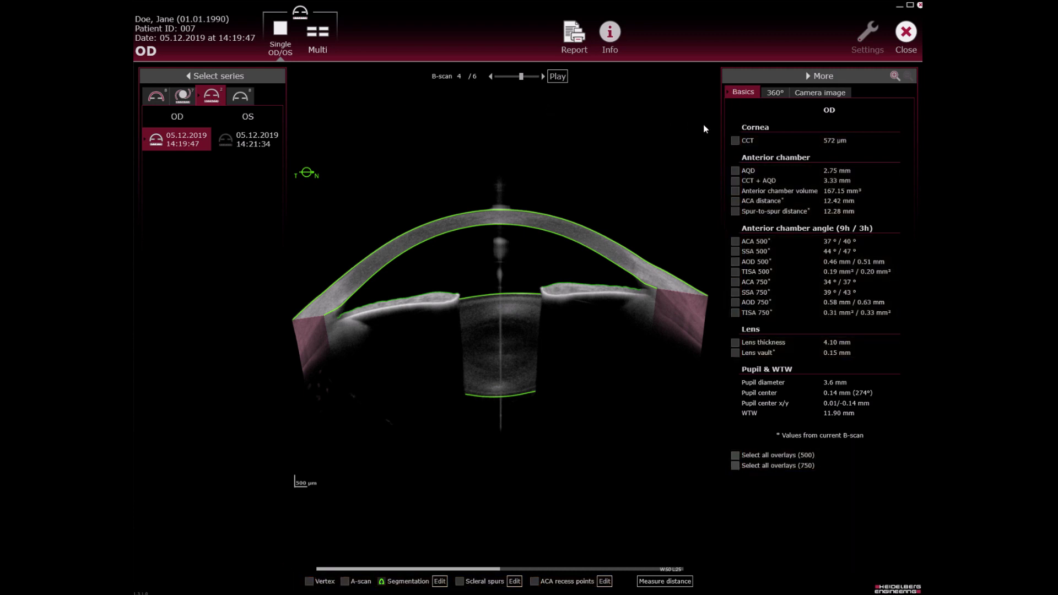
Show the CCT and lens thickness overlays on the OD B-scan and hide both again
left_click(735, 141)
left_click(736, 343)
left_click(736, 343)
left_click(735, 142)
Adjust the B-scan's window-level to a window of 30 and a level of 28
key("alt")
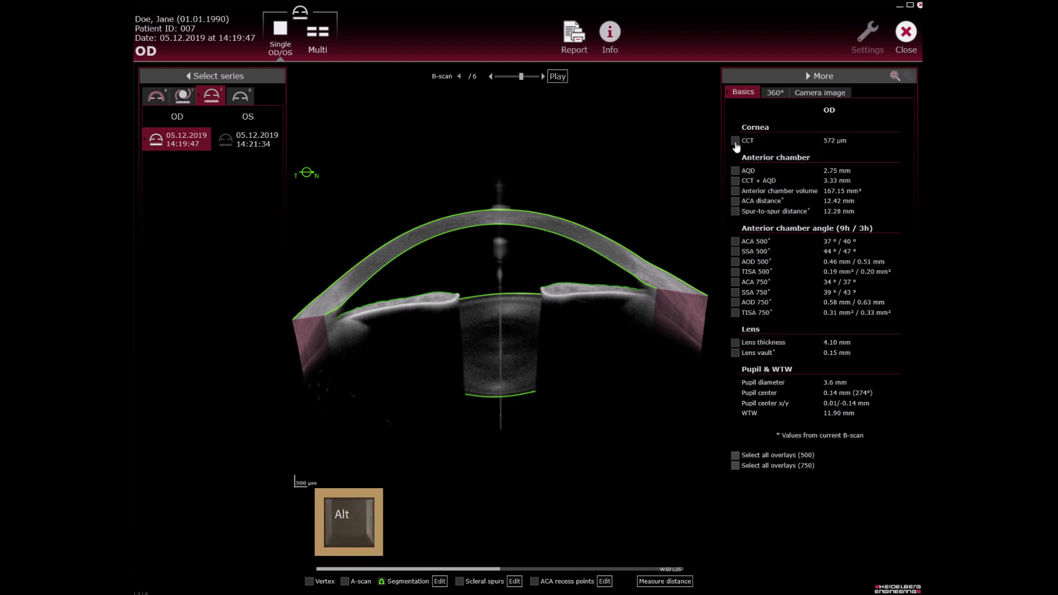
key("alt+Down")
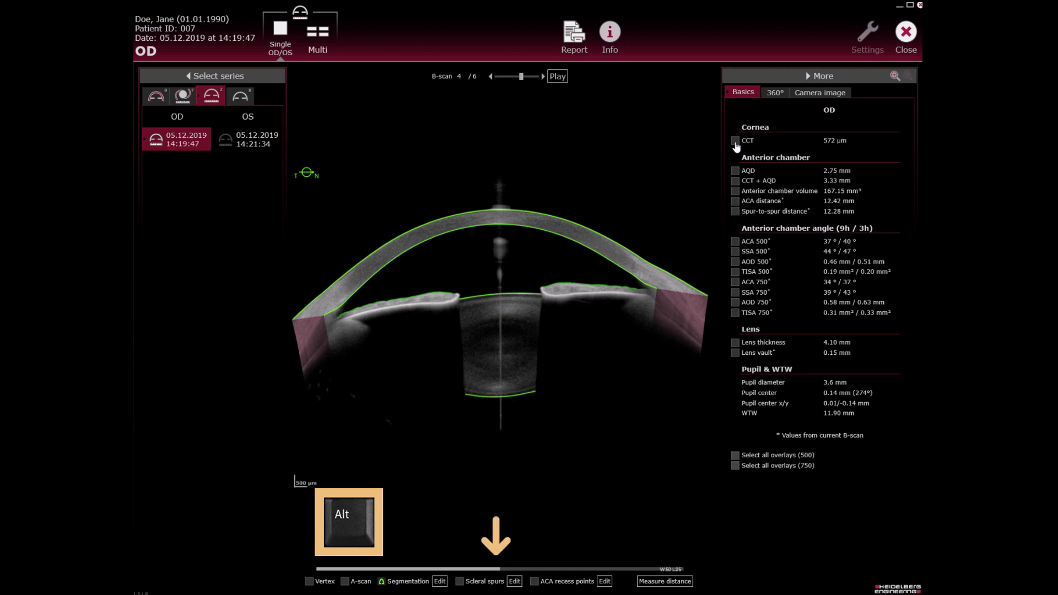
mouse_move(496, 573)
left_mouse_down()
mouse_move(562, 571)
mouse_move(477, 569)
left_mouse_up()
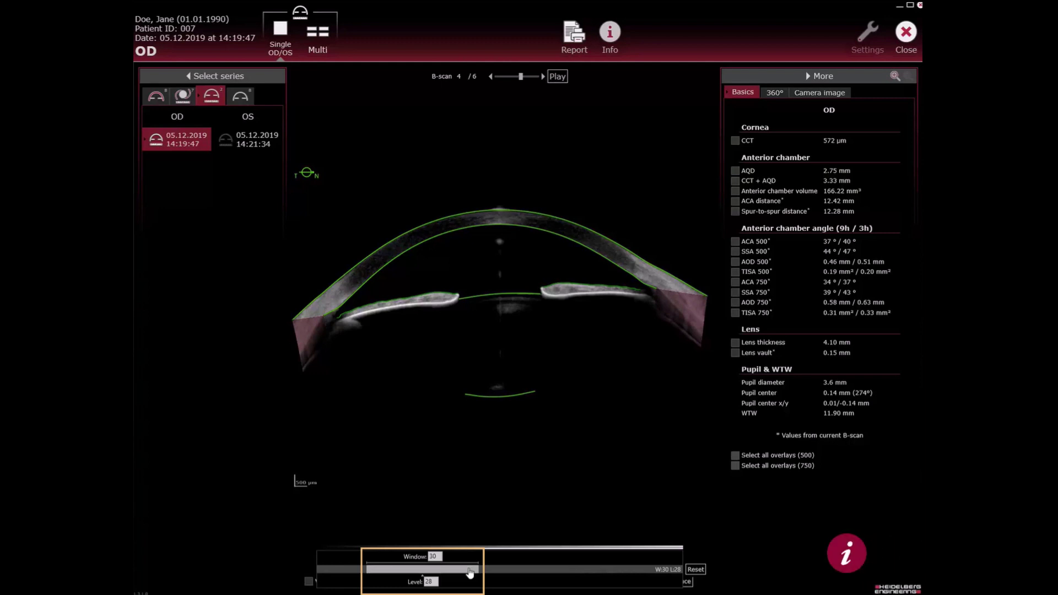
Set the B-scan's window value to 50 and reset the window-level to its default
left_click(852, 555)
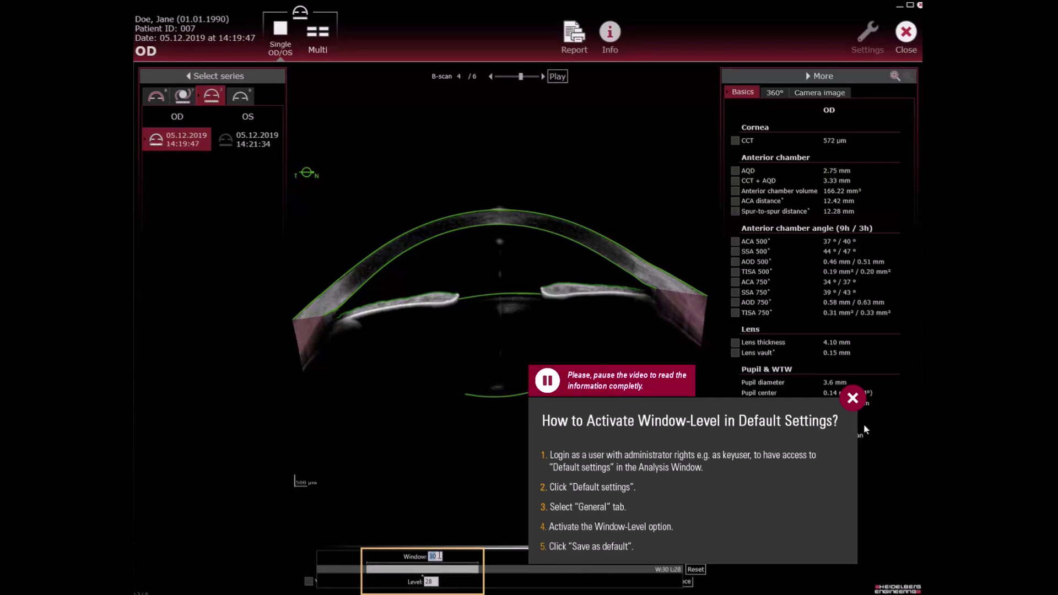
left_click(854, 401)
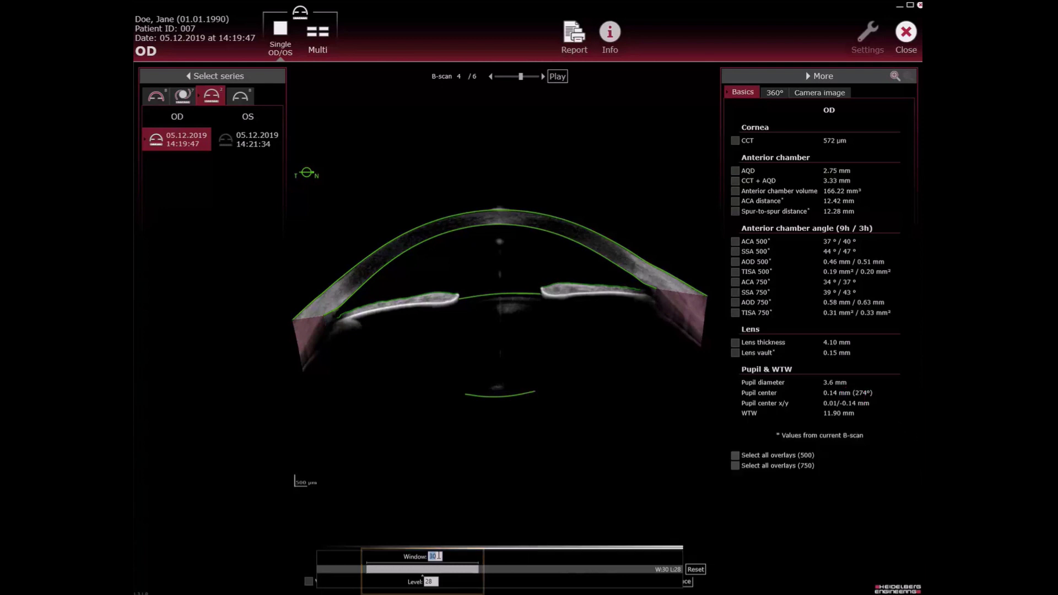
type("5")
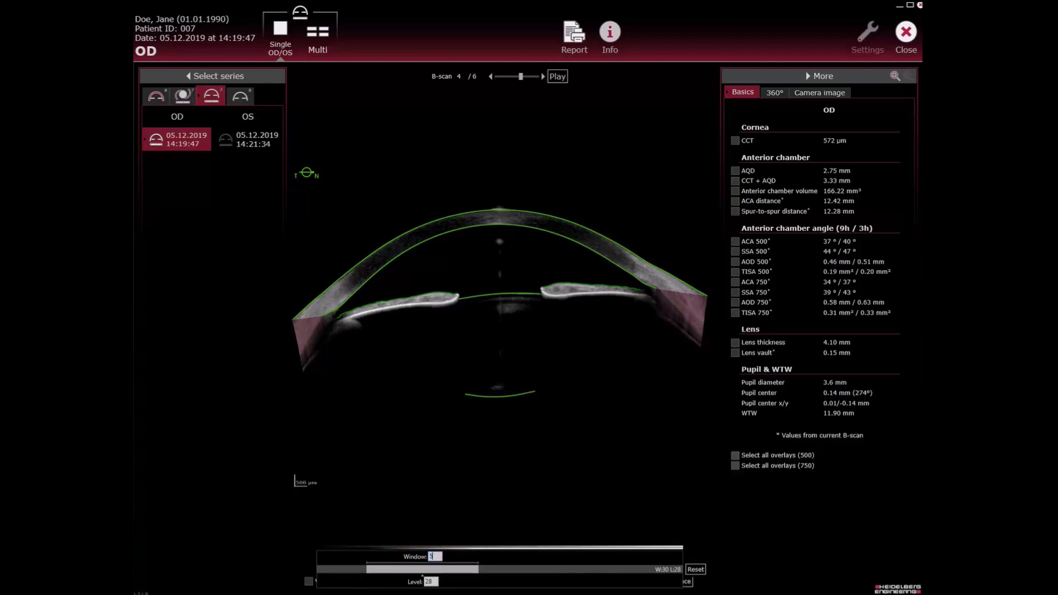
type("0")
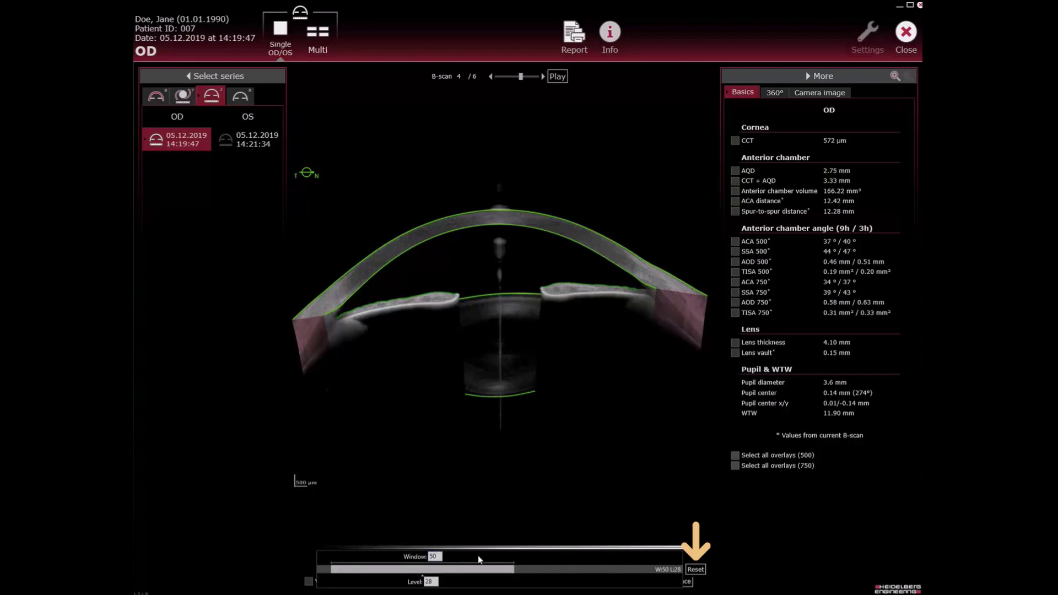
left_click(696, 571)
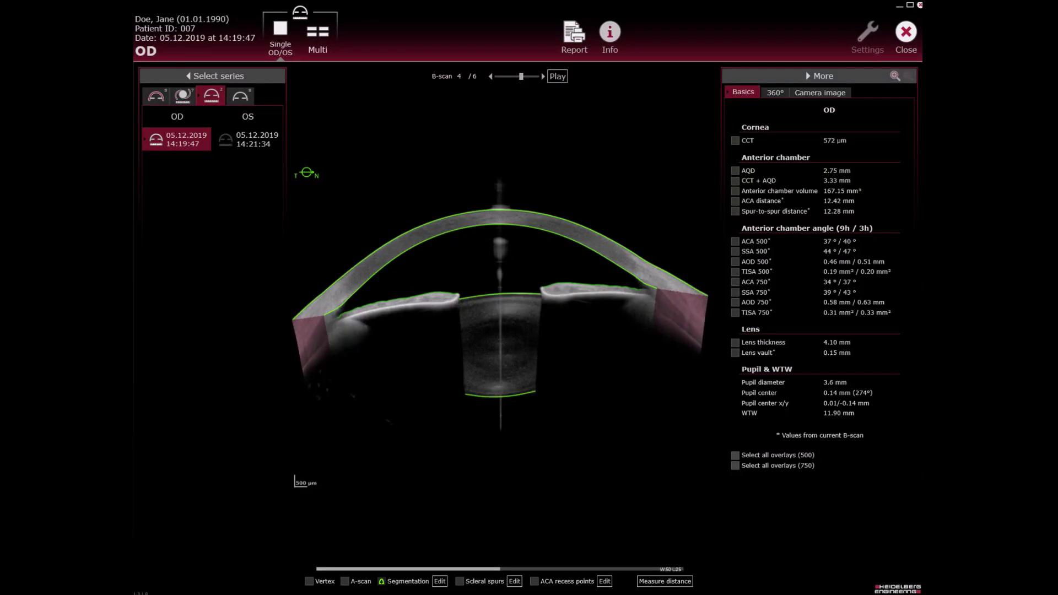
Adjust the window-level directly on the B-scan to about window 25 and level 32, and restore its default
key("alt")
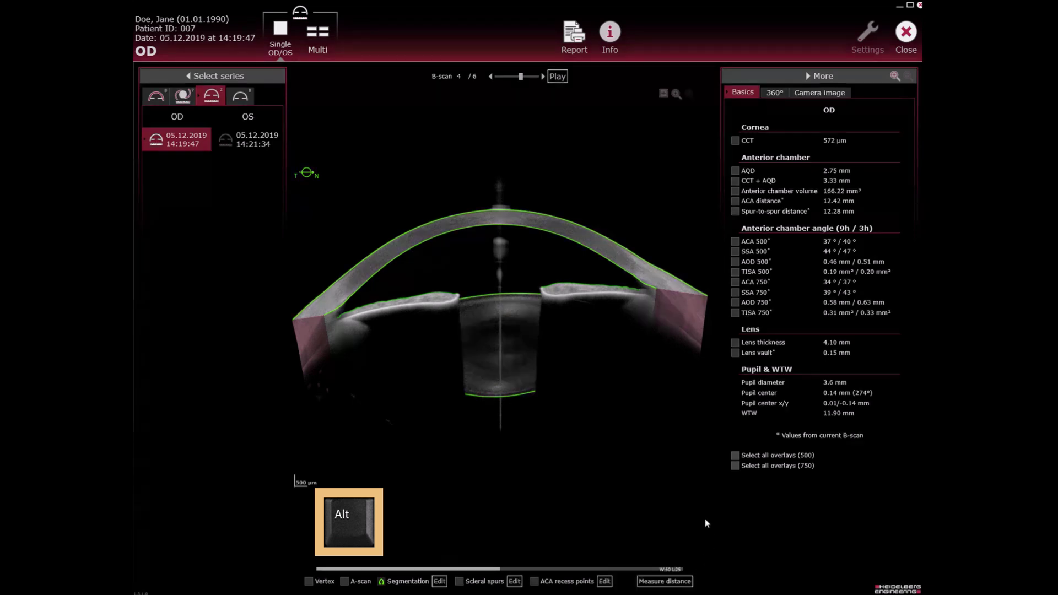
mouse_move(581, 478)
left_mouse_down()
mouse_move(436, 465)
mouse_move(578, 476)
mouse_move(573, 362)
mouse_move(555, 504)
left_mouse_up()
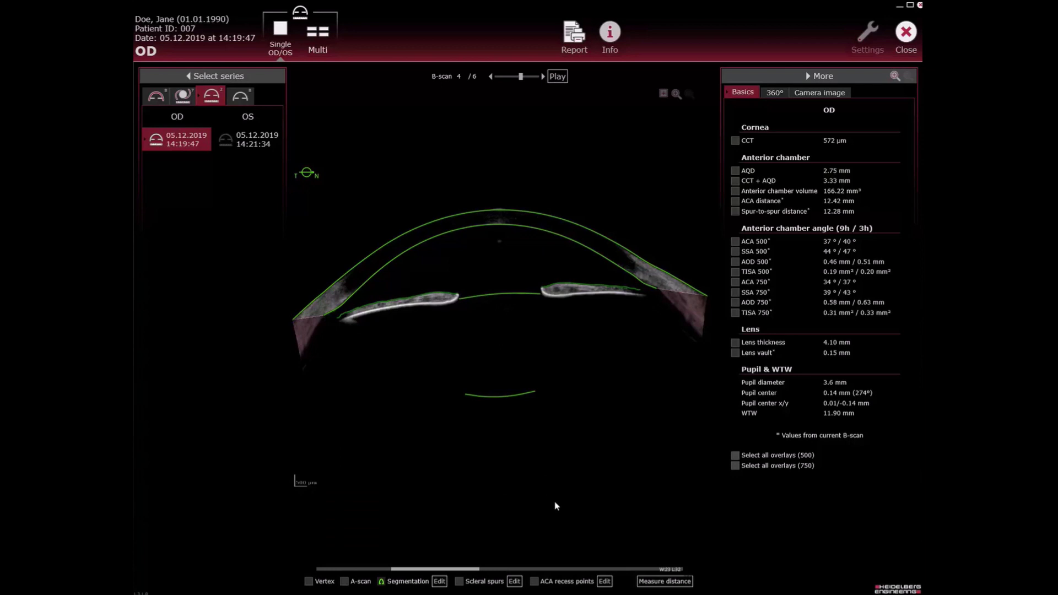
double_click(456, 569)
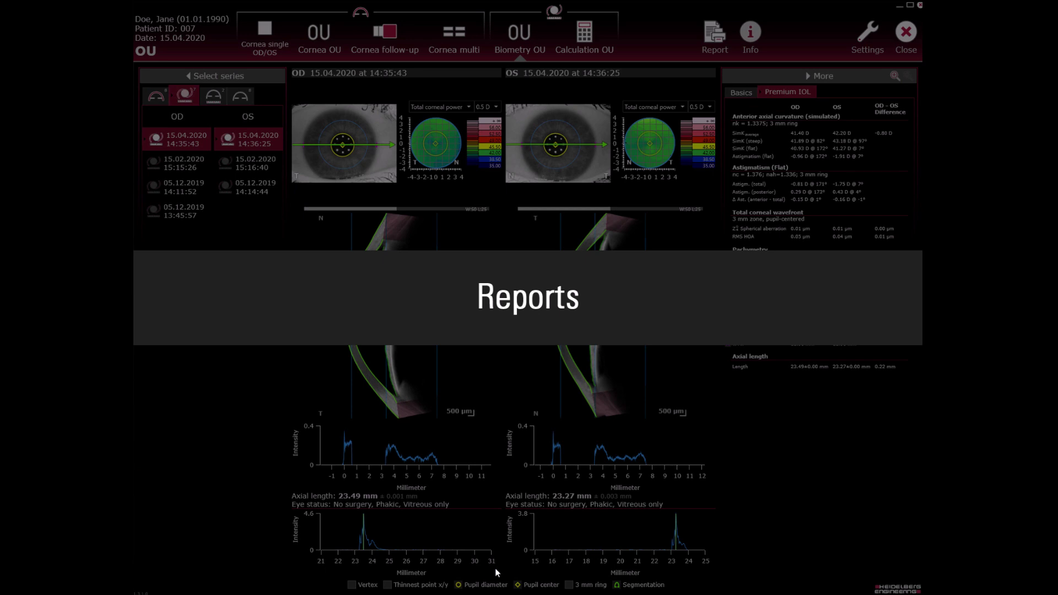
Create the cataract biometry OU report and save it as a PDF on the Desktop under the suggested file name
left_click(712, 39)
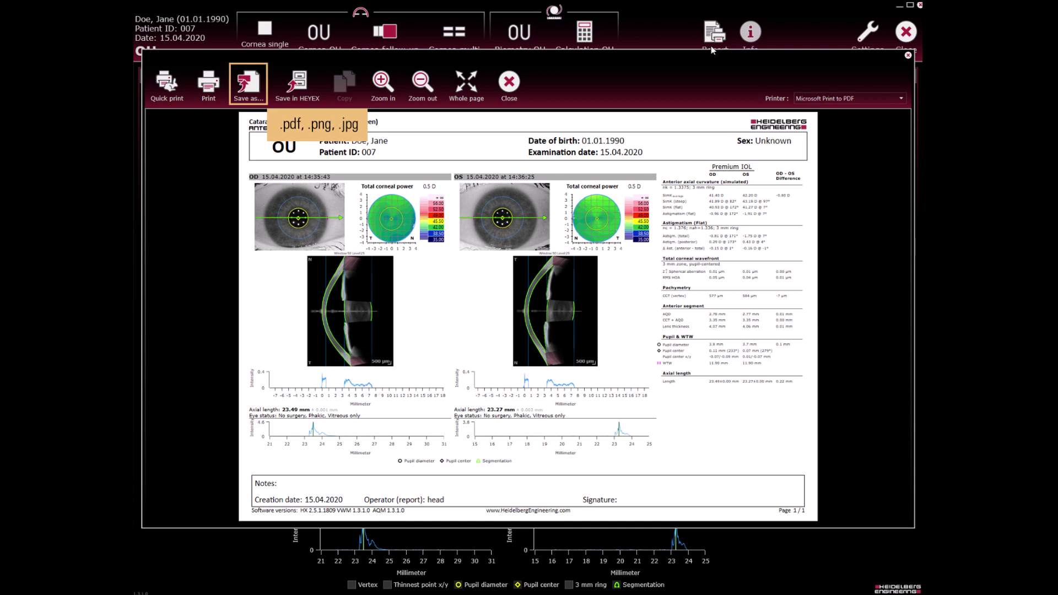
left_click(255, 83)
left_click(321, 308)
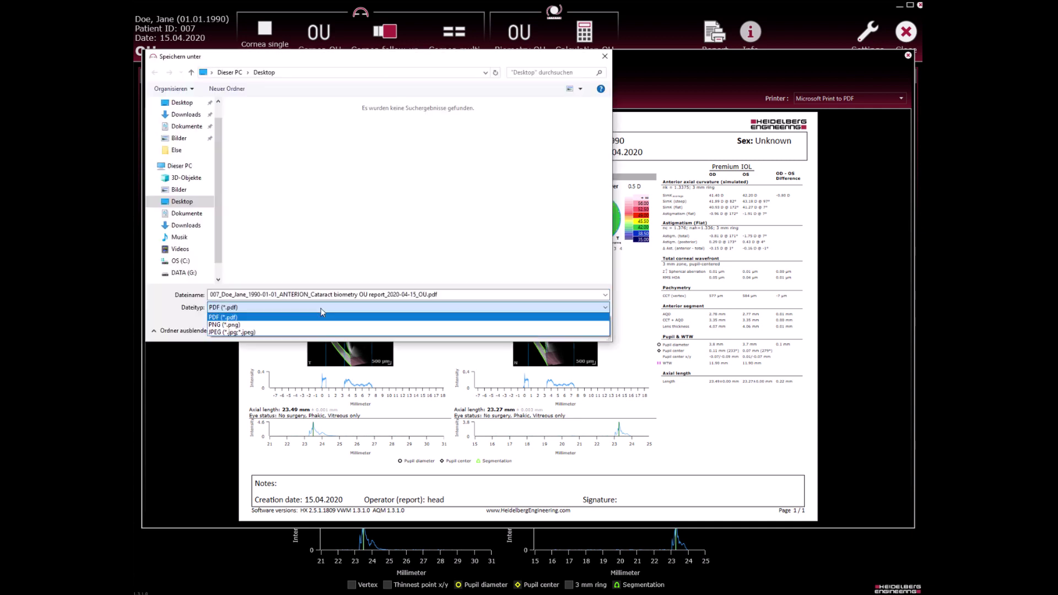
left_click(320, 309)
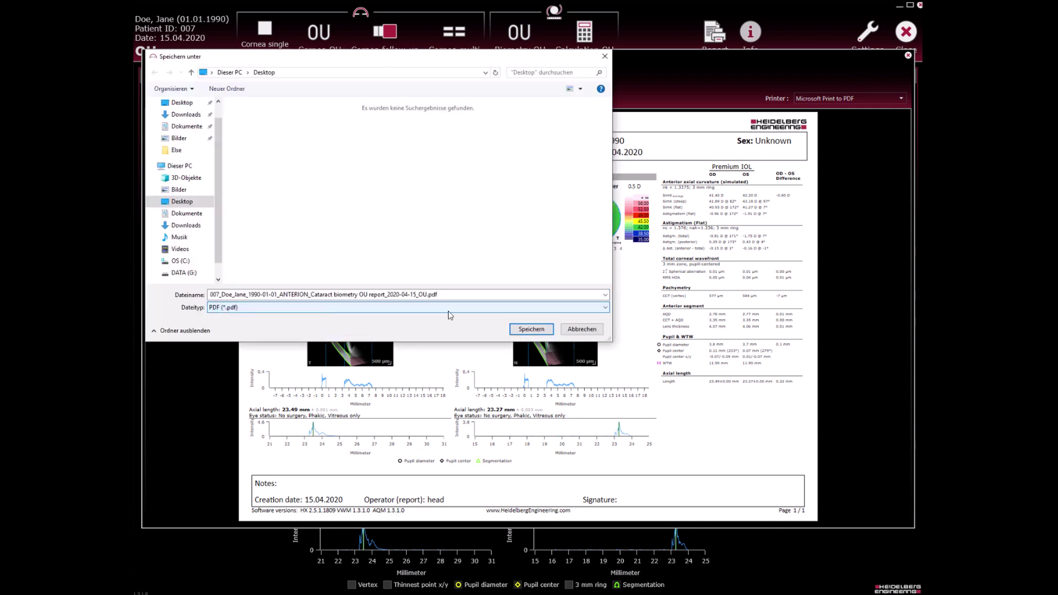
left_click(533, 327)
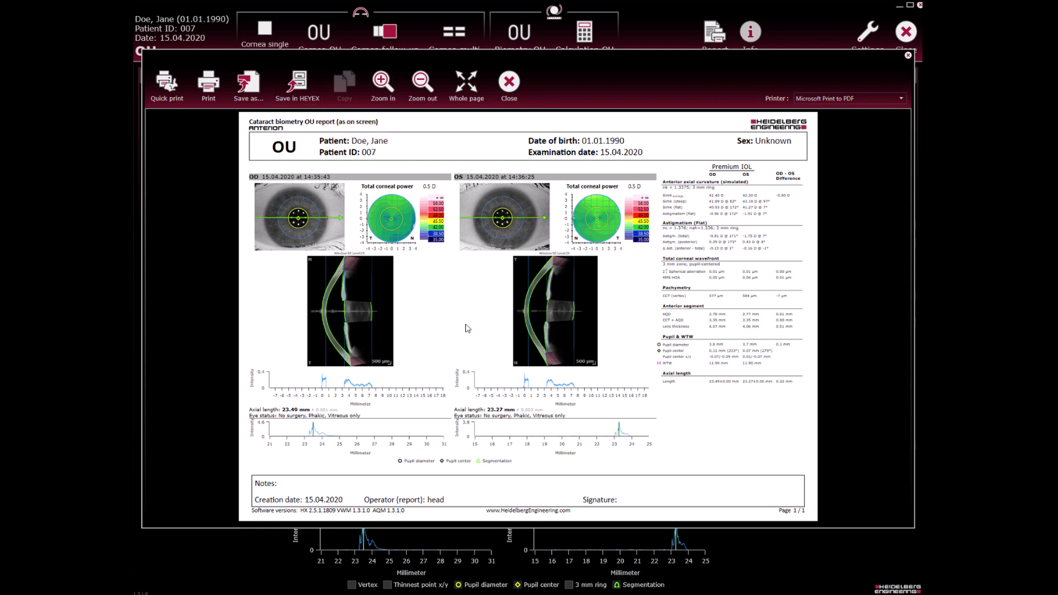
Save the cataract biometry report in HEYEX, close it and open the examination information
left_click(313, 93)
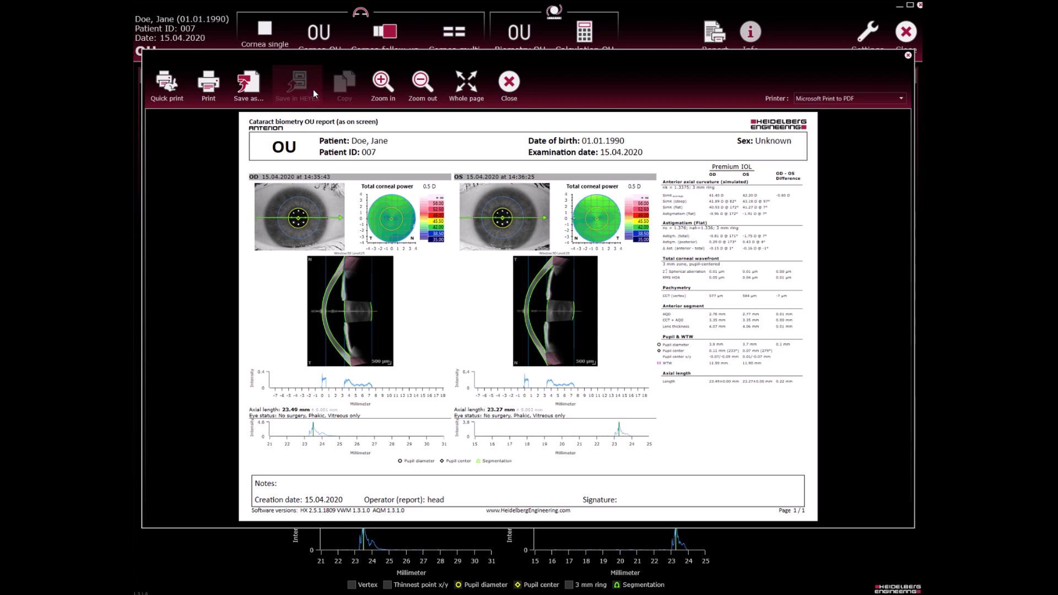
left_click(518, 83)
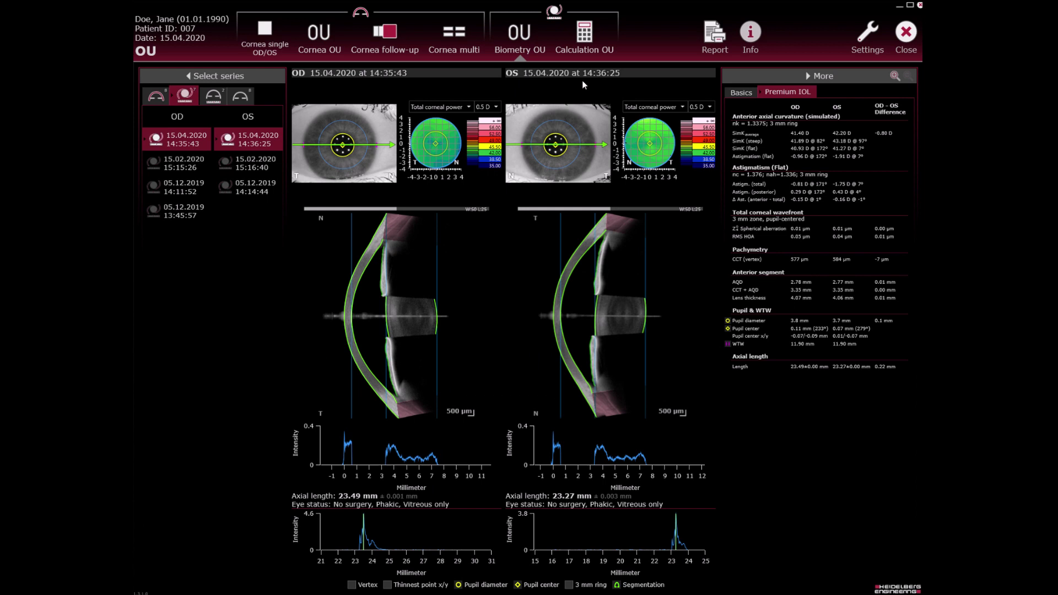
left_click(748, 40)
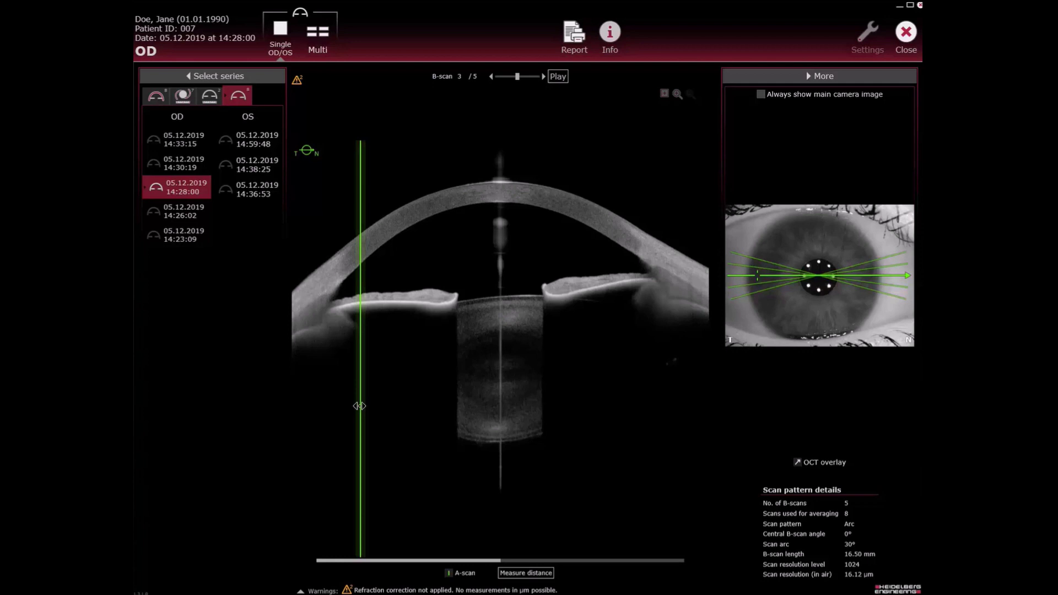
Move the A-scan line slightly toward the nasal side and export all 5 B-scan images to the Desktop as PNG
mouse_move(360, 408)
left_mouse_down()
mouse_move(421, 410)
mouse_move(371, 409)
left_mouse_up()
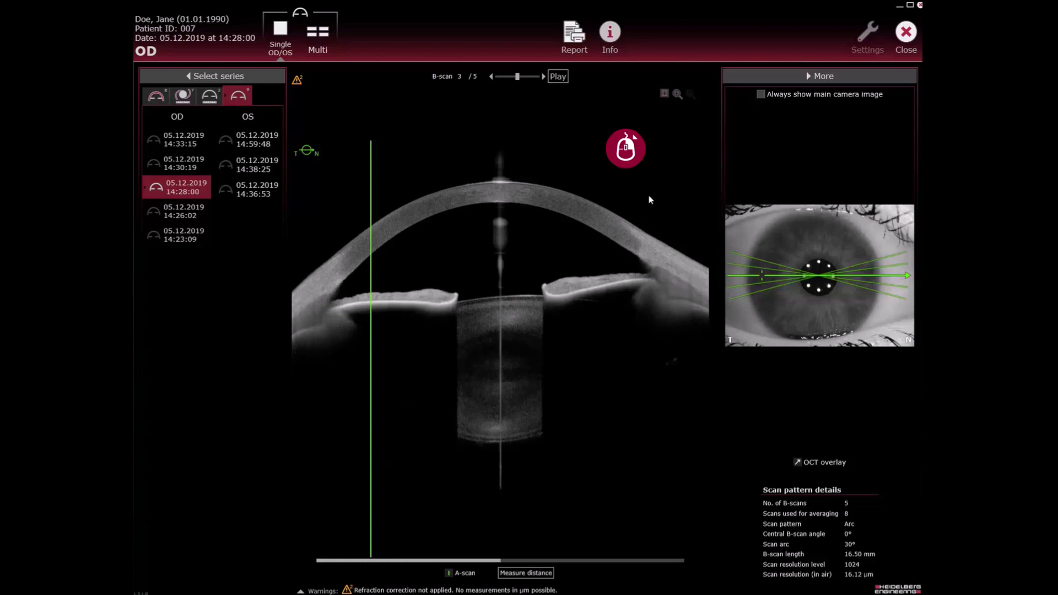
right_click(659, 183)
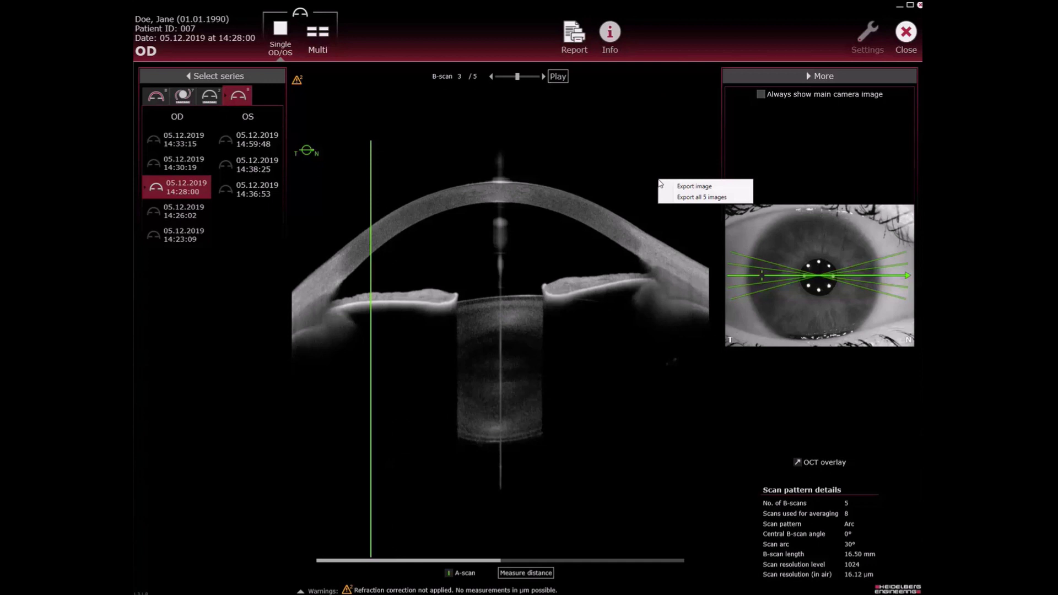
left_click(662, 196)
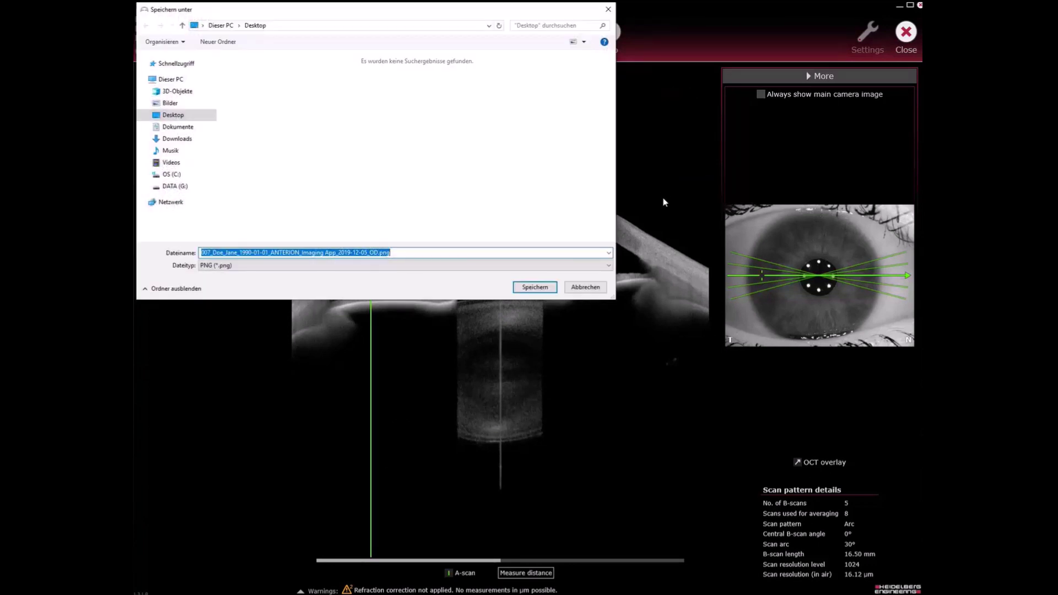
left_click(607, 266)
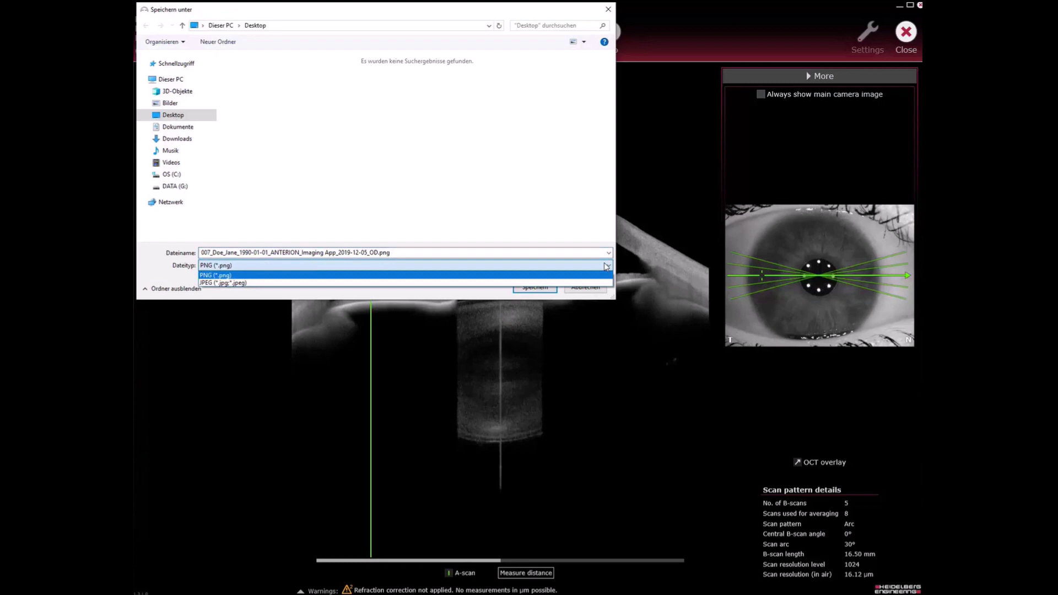
left_click(606, 267)
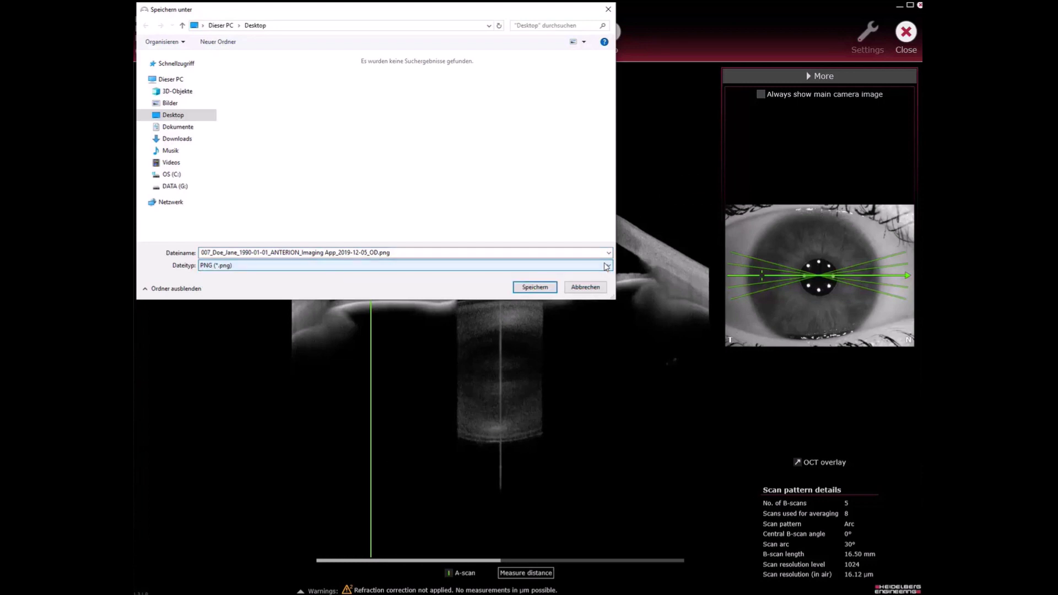
left_click(535, 287)
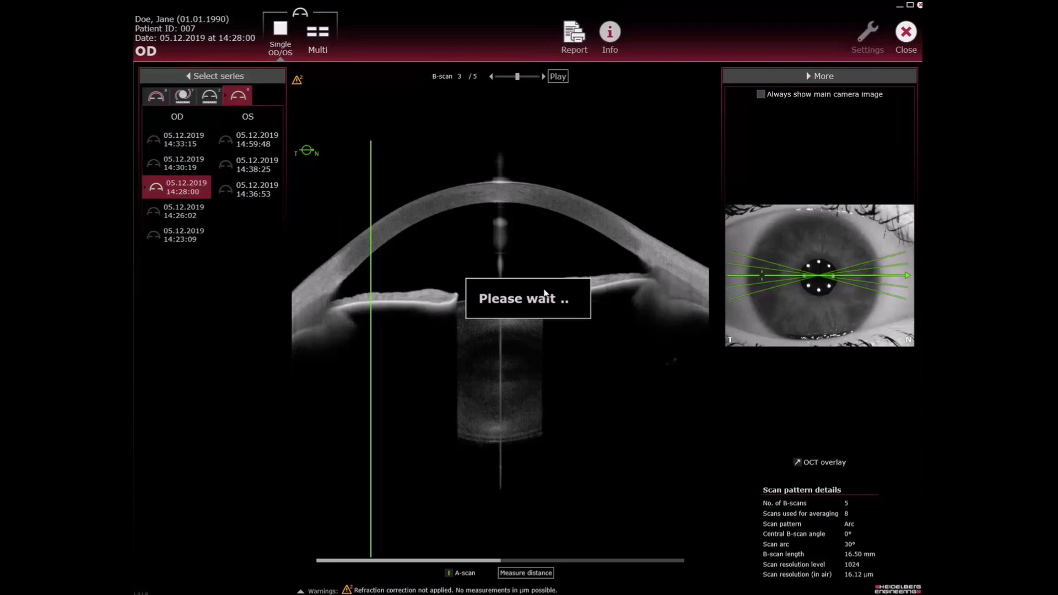